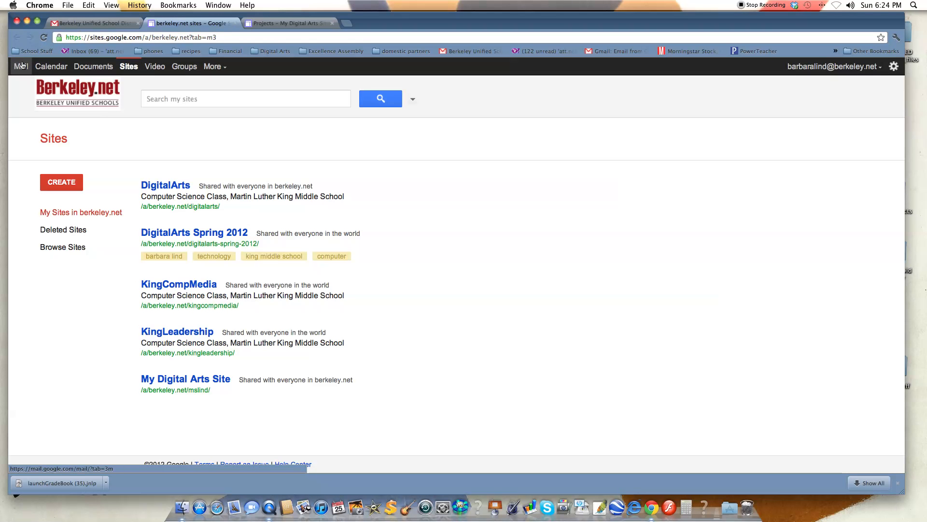
Open the mail inbox, go from there to Google Sites and start creating a new site
left_click(22, 65)
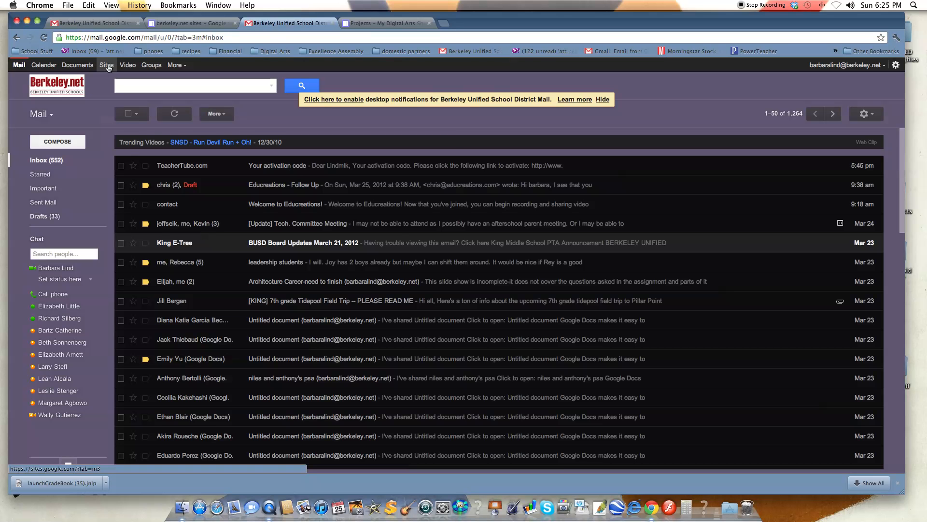
left_click(107, 65)
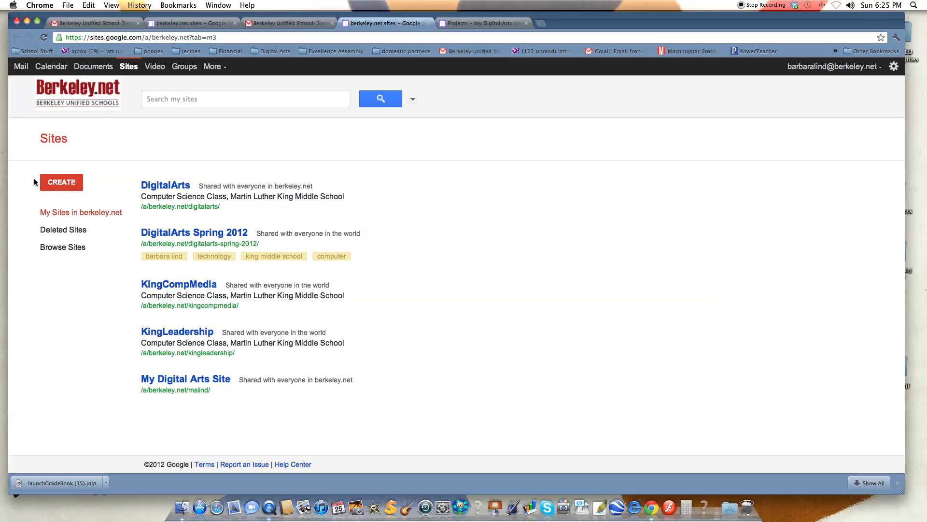
left_click(67, 183)
left_click(69, 183)
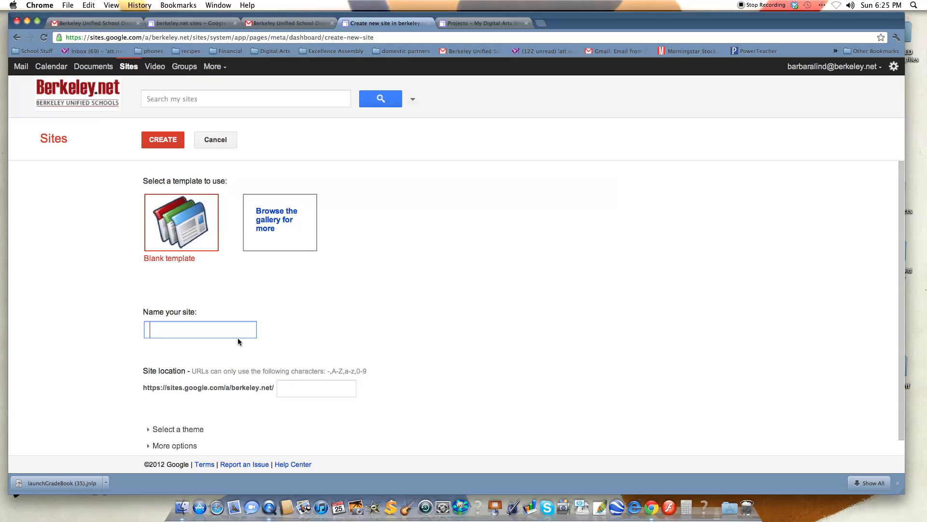
Name the new site with the teacher's title and surname in possessive form, followed by "Art Stuff"
type("Ms. Lind's Art")
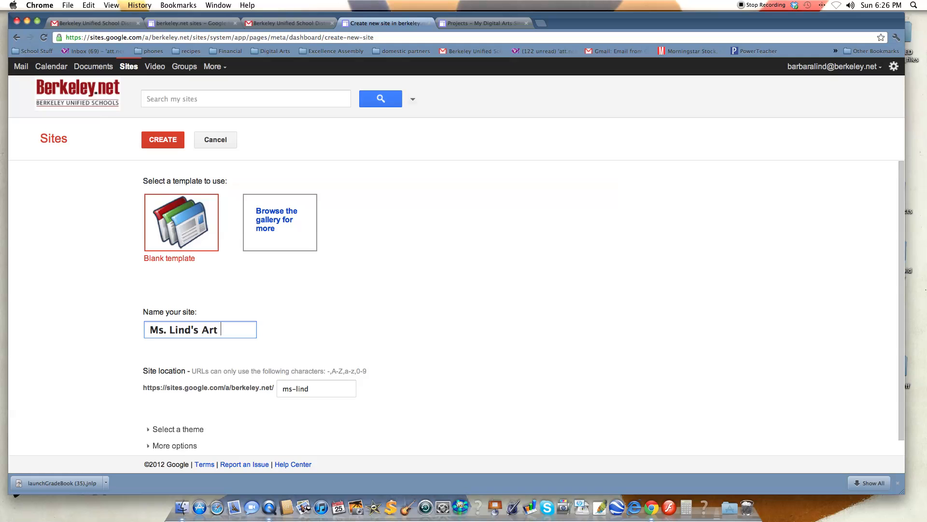
type(" Stuff")
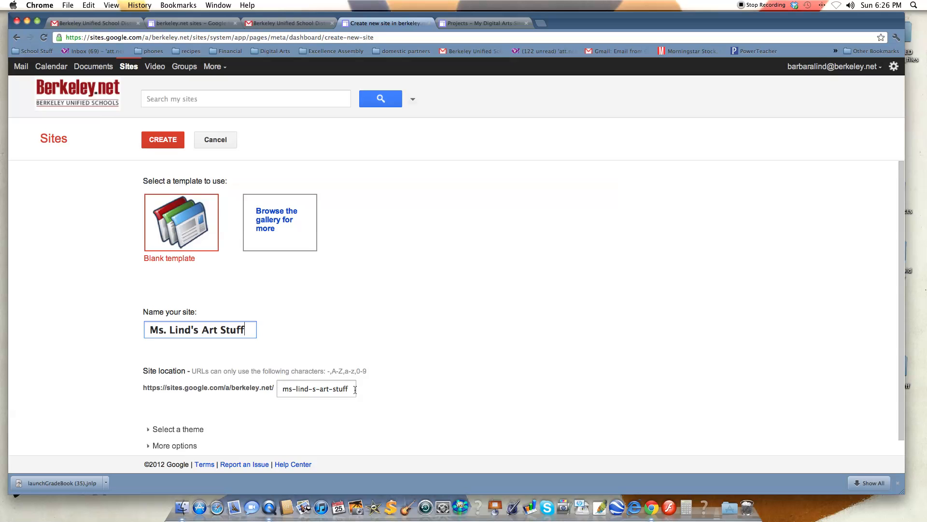
Replace the site name with just the teacher's surname in lowercase and create the site from the blank template
left_click_drag(237, 327, 111, 327)
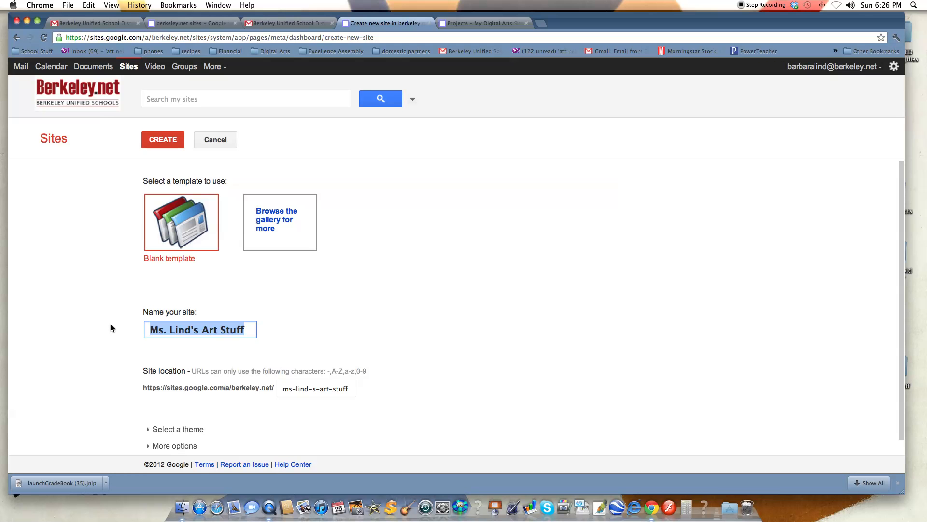
type("lind")
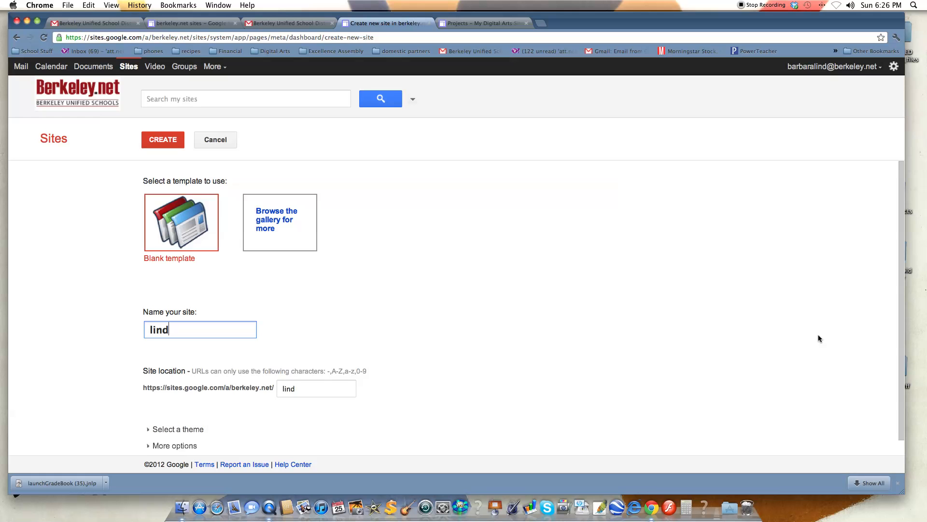
scroll(900, 220, "down", 1)
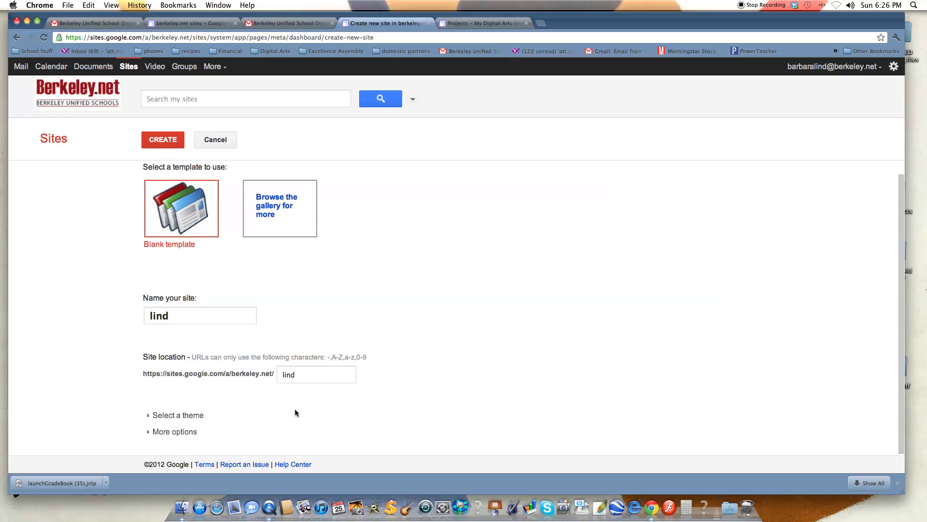
left_click(163, 140)
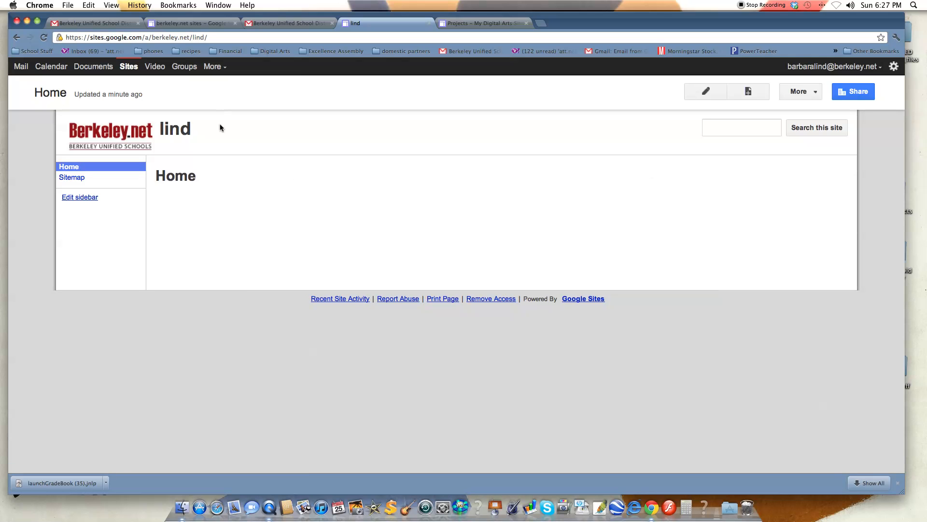
Hide the site name at the top of pages in the general site settings, save, and return to the site
left_click(817, 93)
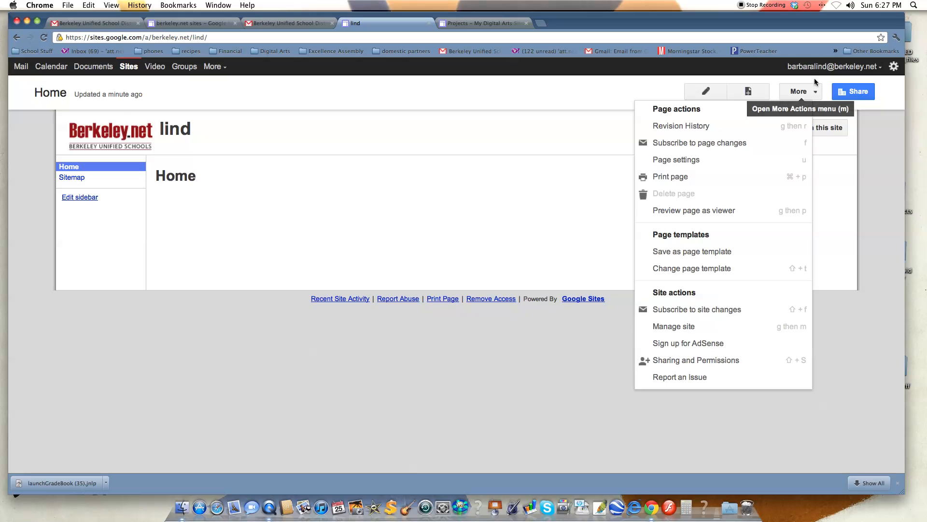
left_click(682, 328)
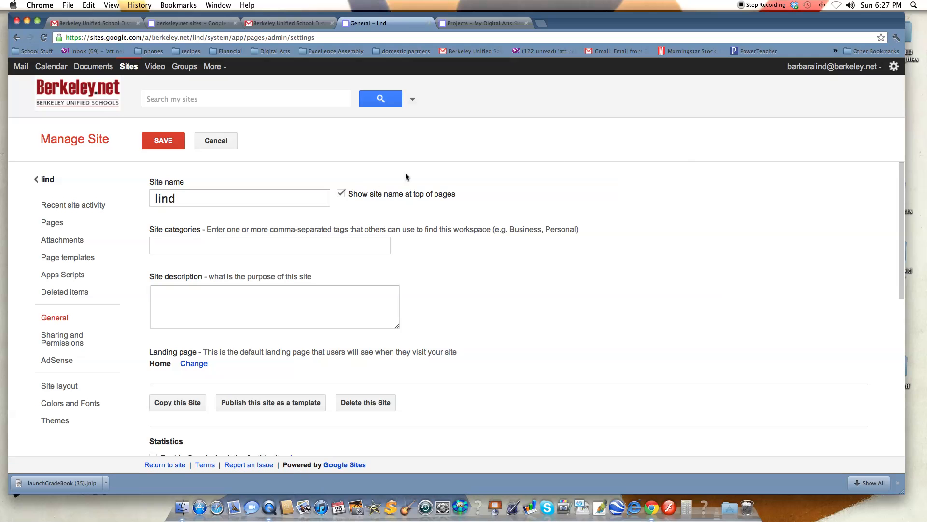
left_click(341, 195)
left_click(166, 143)
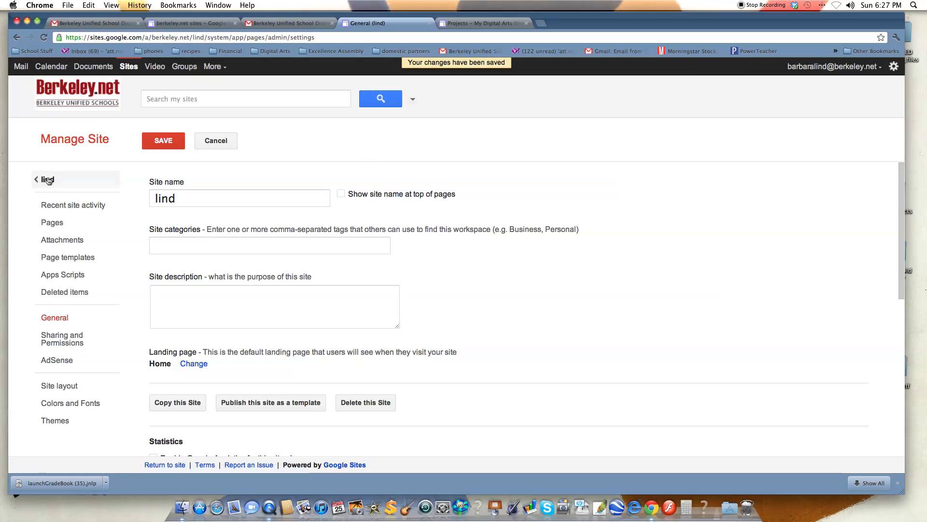
left_click(47, 180)
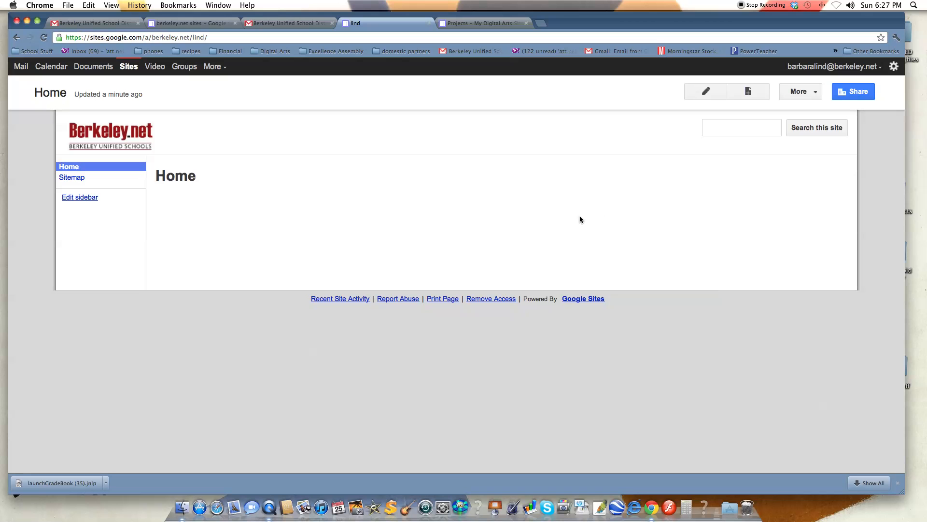
Create a page named "Projects" with the Announcements template, placed under Home
left_click(749, 94)
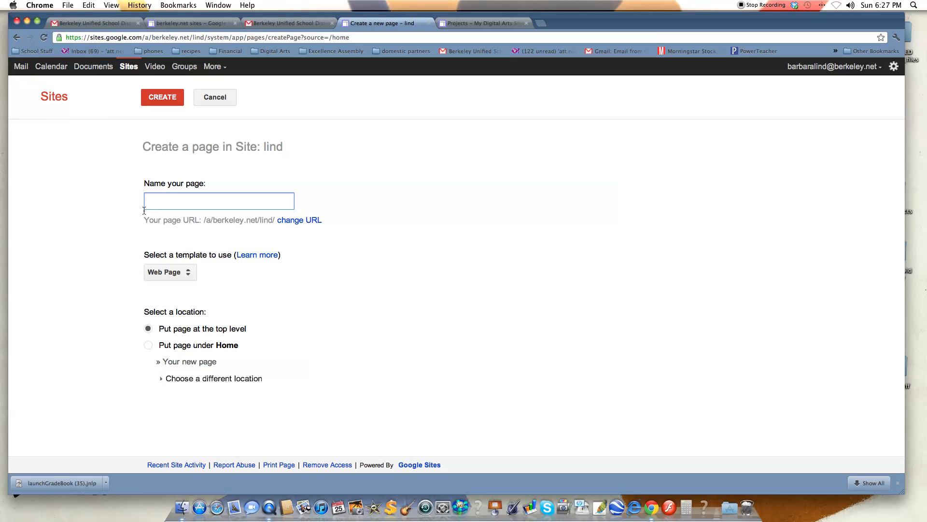
type("Projects")
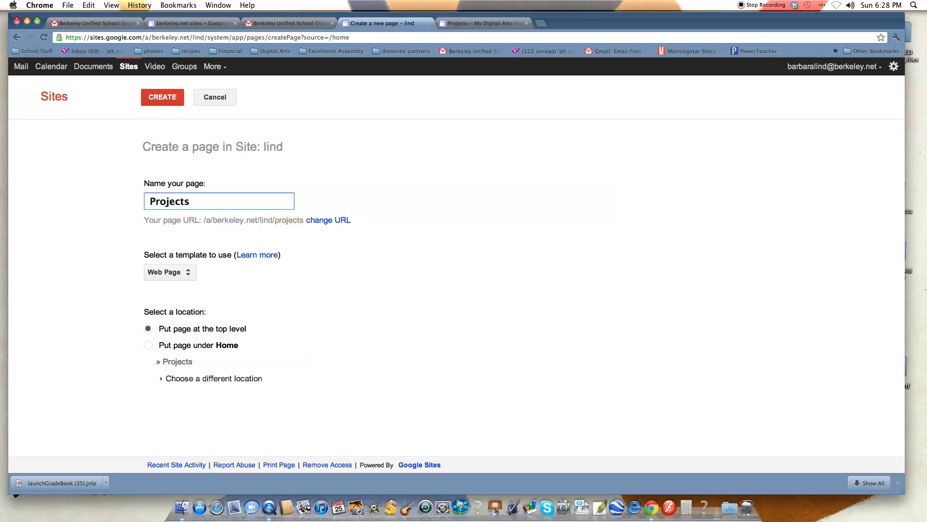
left_click(189, 274)
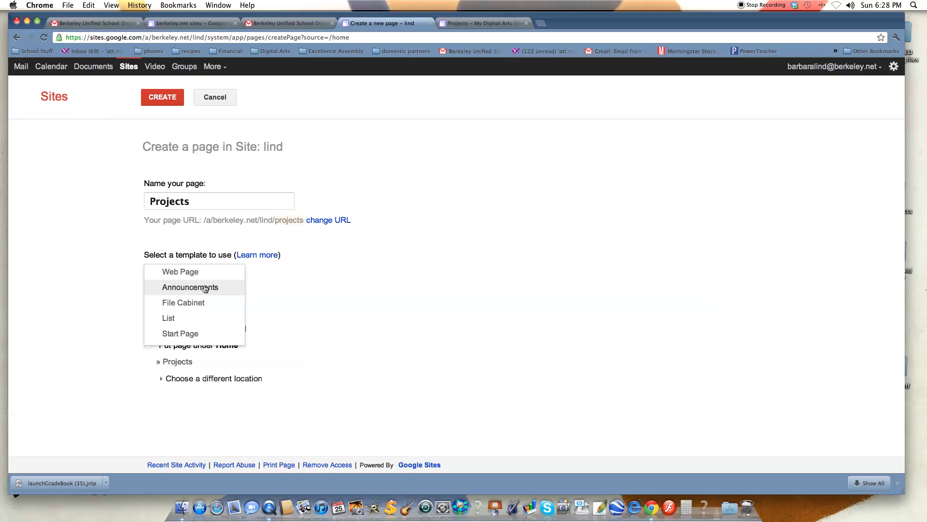
left_click(203, 288)
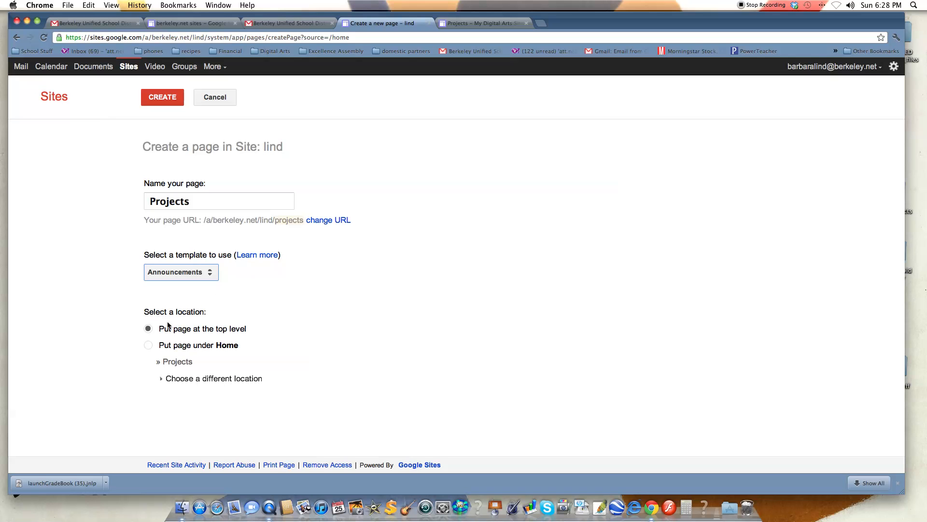
left_click(148, 346)
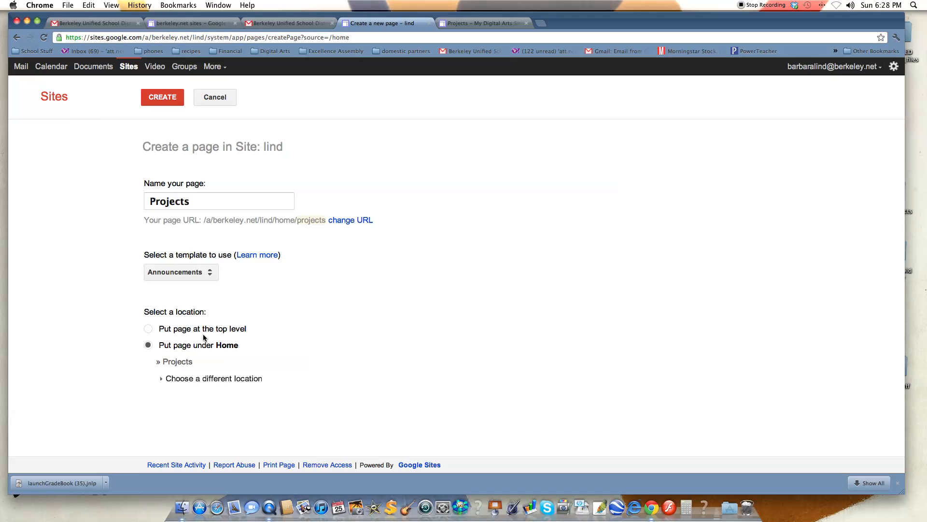
left_click(165, 99)
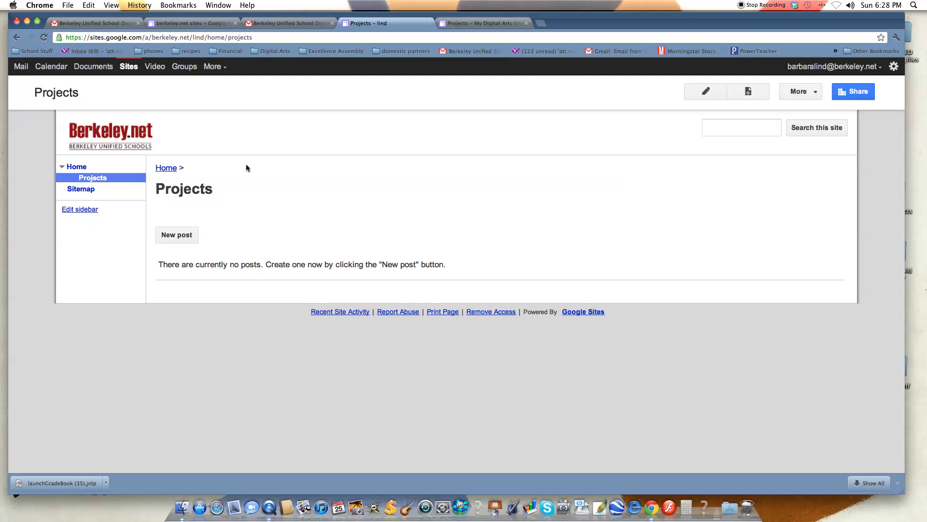
Start a new post on the Projects page titled "SketchUp" and give it the One column layout
left_click(180, 236)
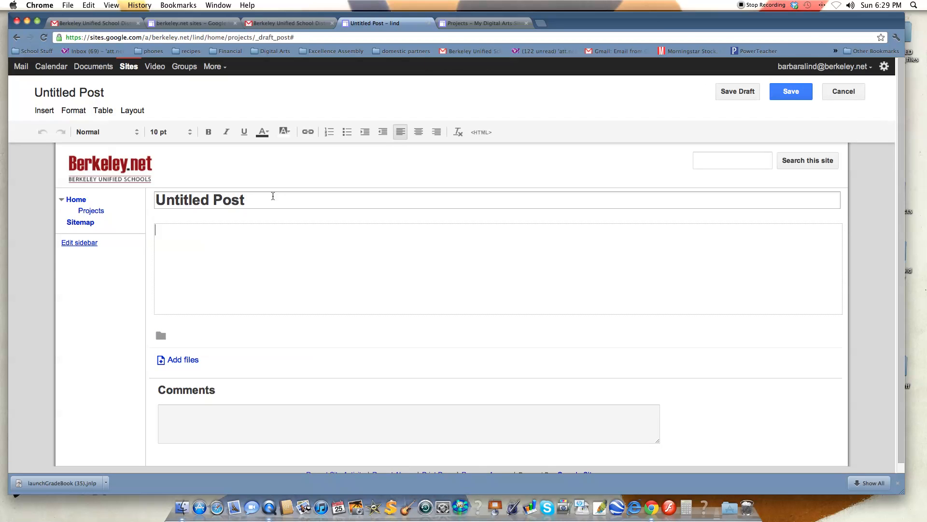
left_click_drag(250, 201, 140, 205)
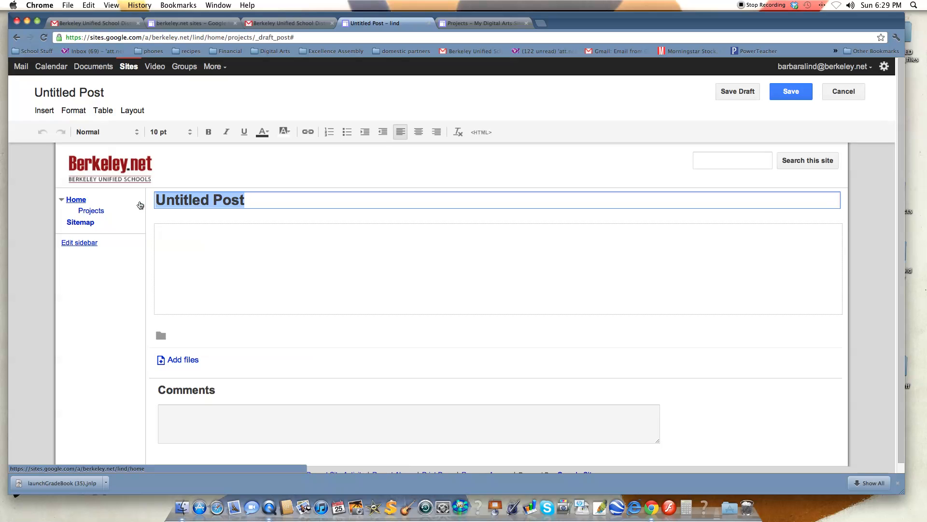
type("SketchUp")
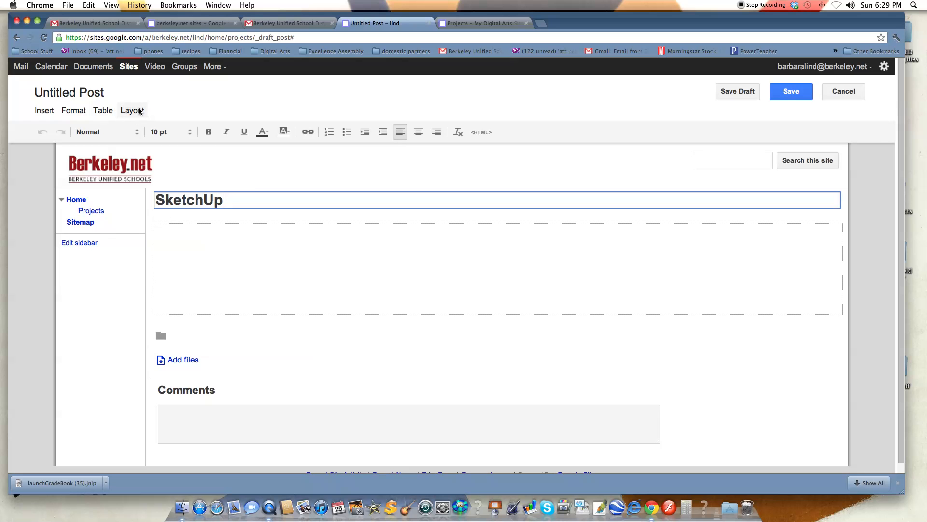
left_click(138, 111)
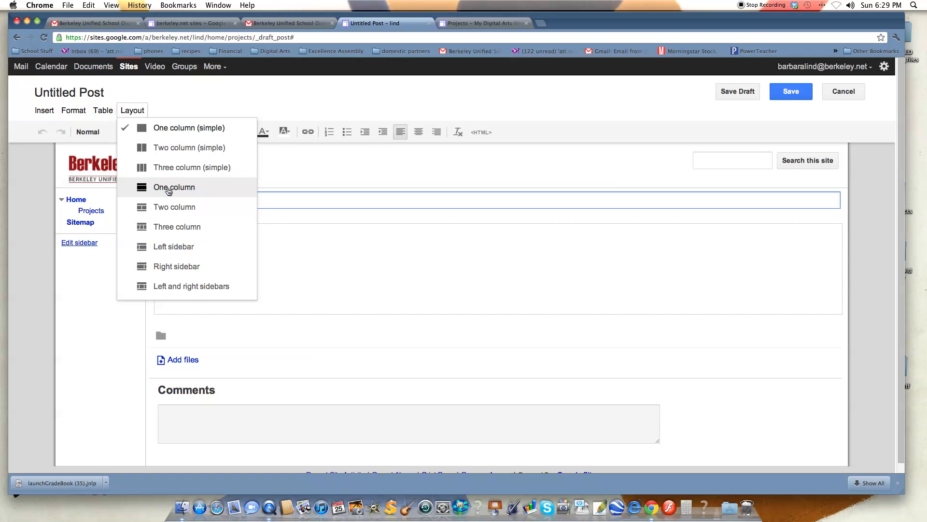
left_click(169, 190)
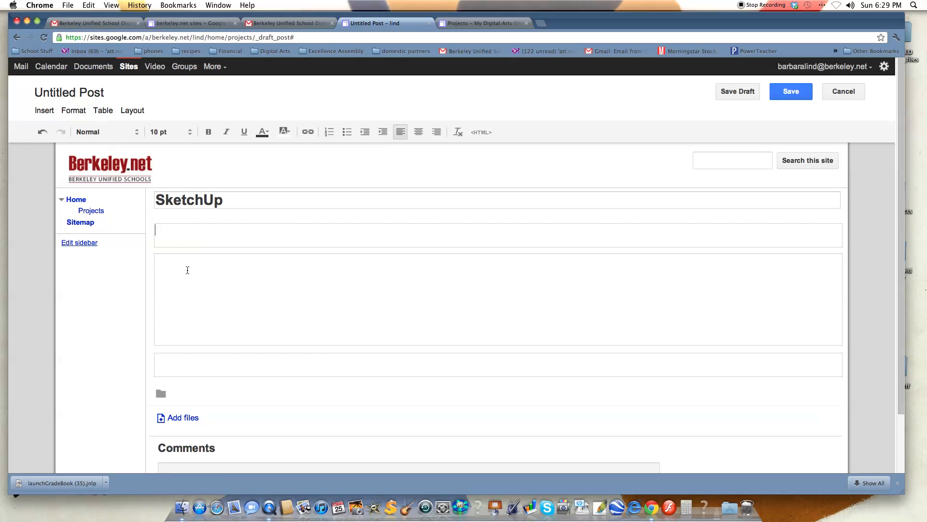
In the post's first section, enter "Tiny House" and below it "Please describe your tiny house, include: how big is your house, how many people live in the"
type("Tiny House")
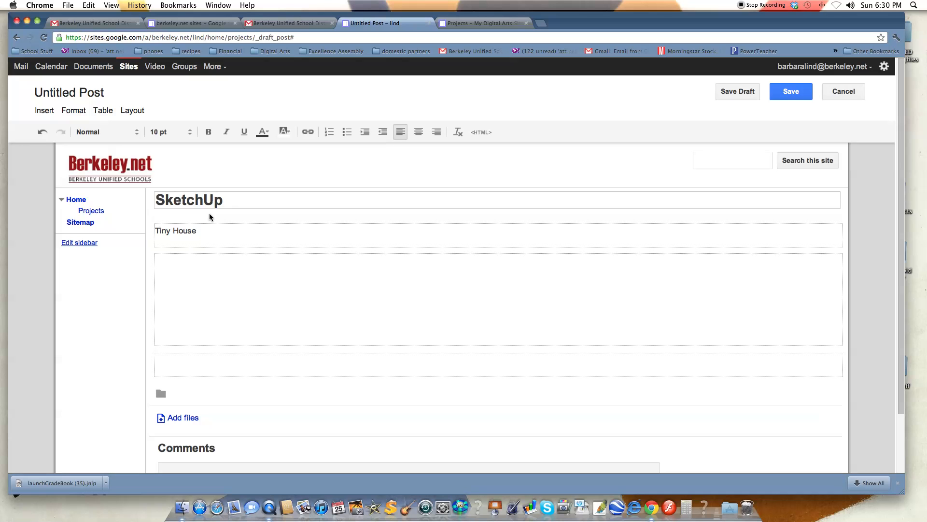
key("Return")
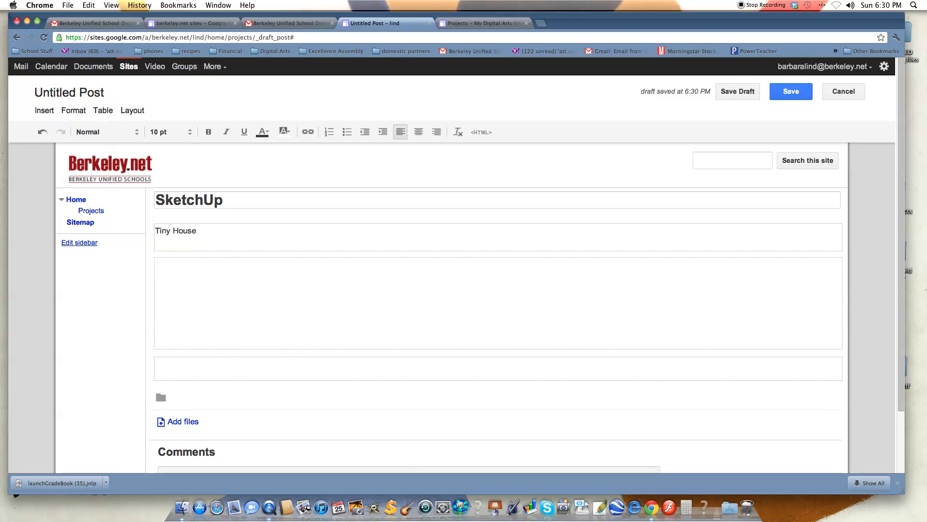
type("Please describe your tiny house")
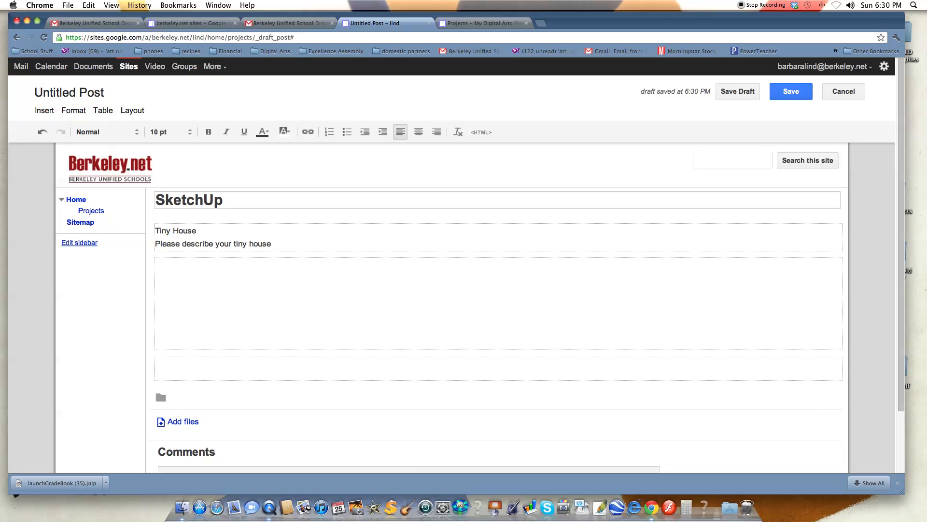
type(", include")
type(" how big")
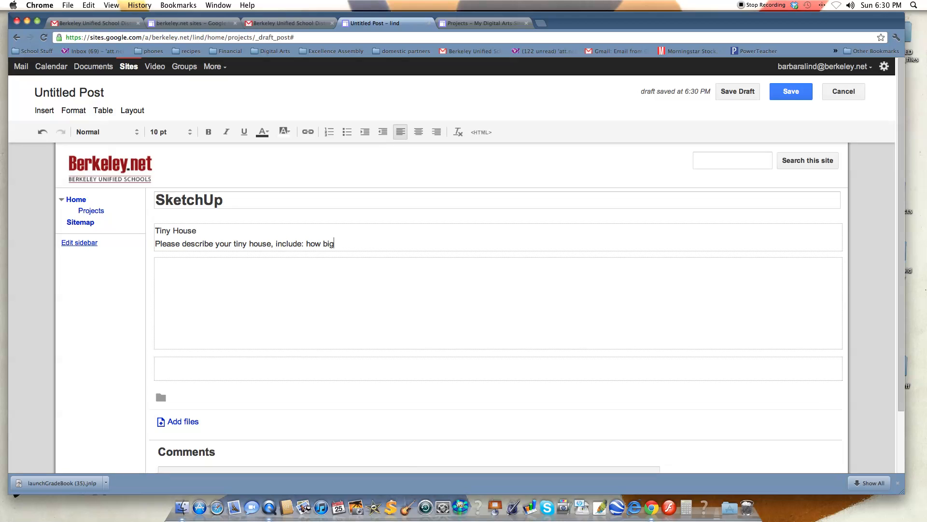
type(" is your house, how many people live in the ")
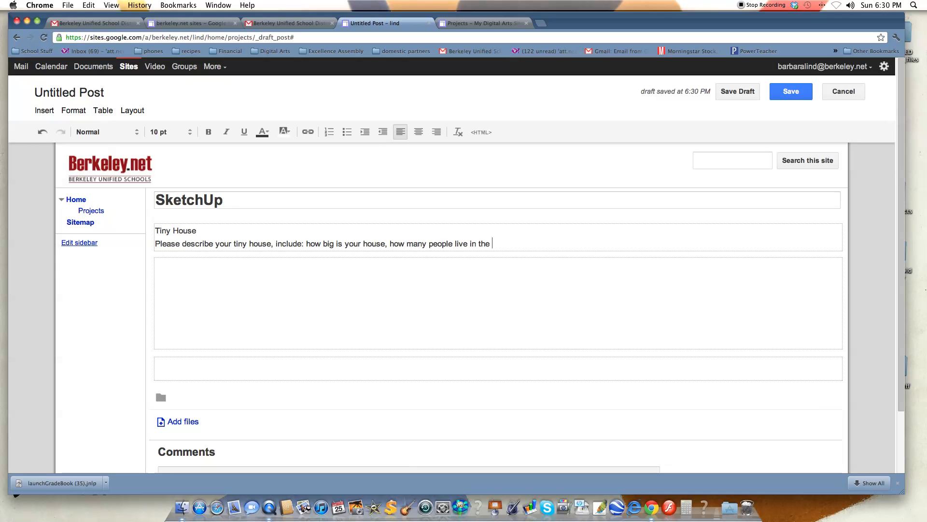
Continue with "house, where the house is located, any energy saving features the house may have and any thing else you would like to share."
type("house, where the house is located,")
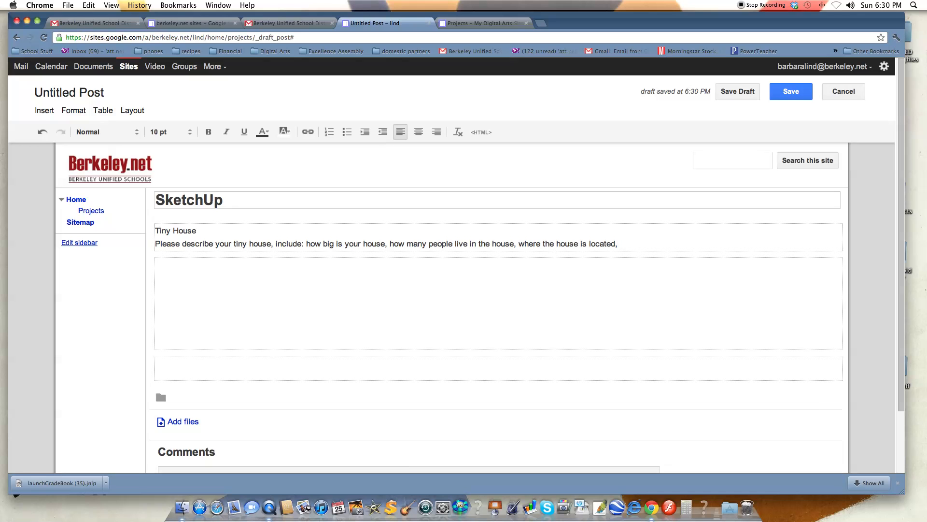
type(" any energy saving feature")
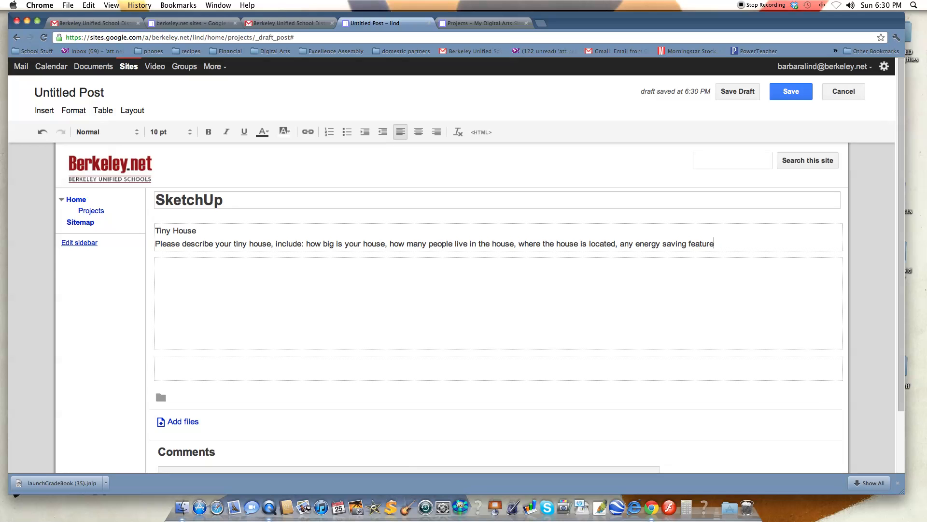
type("s the house")
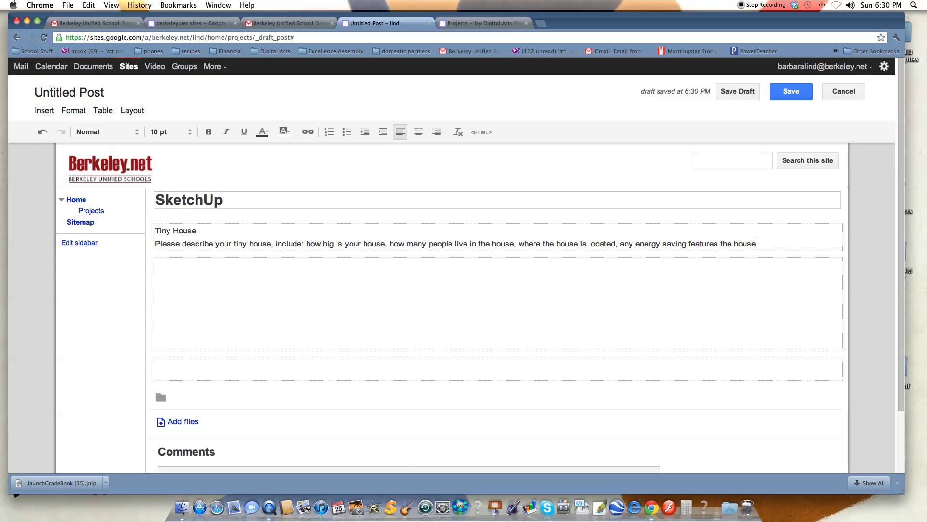
type(" may have and any thing else you would liek")
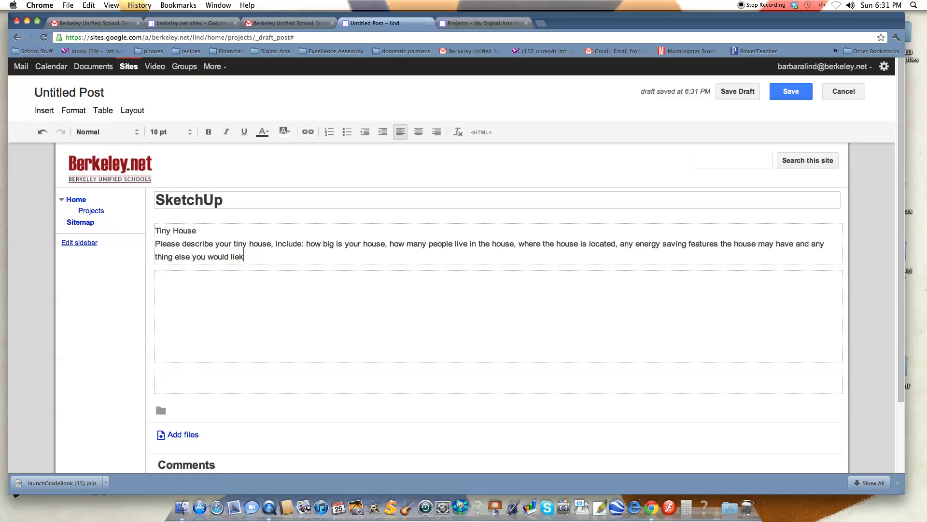
key("BackSpace")
key("BackSpace")
type("ke to share.")
Insert a table with three columns and two rows in the middle section of the post
left_click(106, 110)
mouse_move(161, 129)
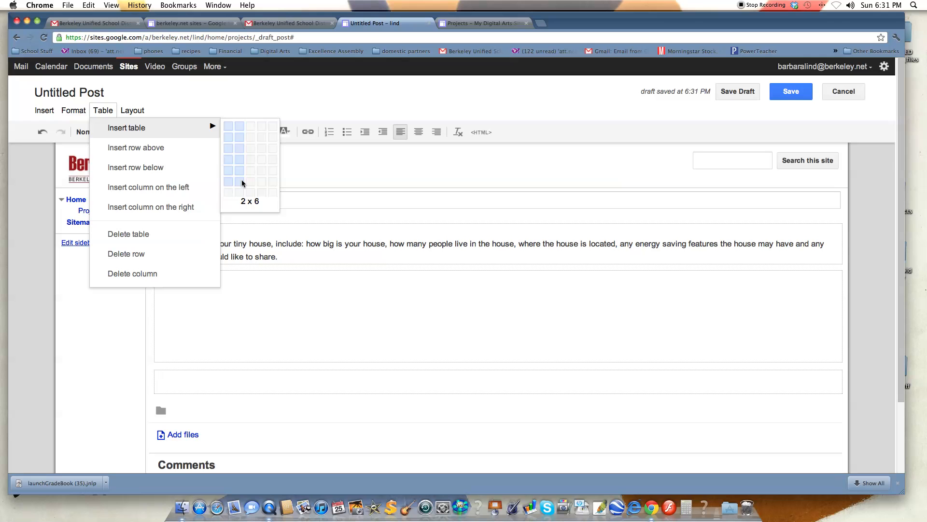
left_click(252, 140)
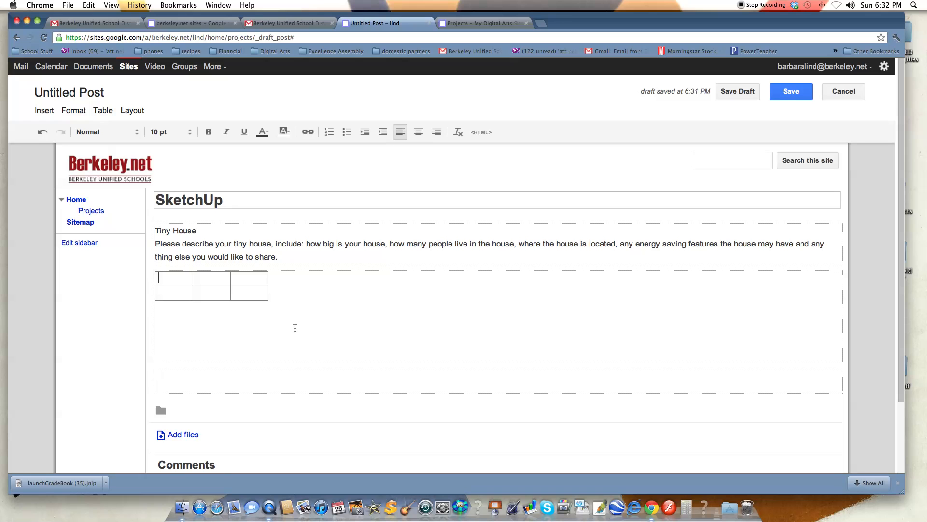
Try to centre the table in the post's middle section, and save the SketchUp post
left_click(418, 132)
left_click(157, 277)
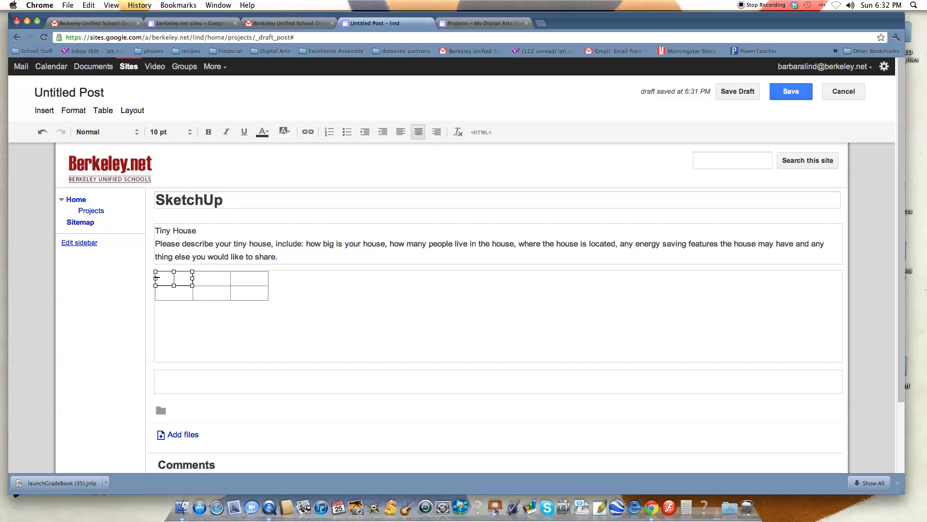
left_click(155, 306)
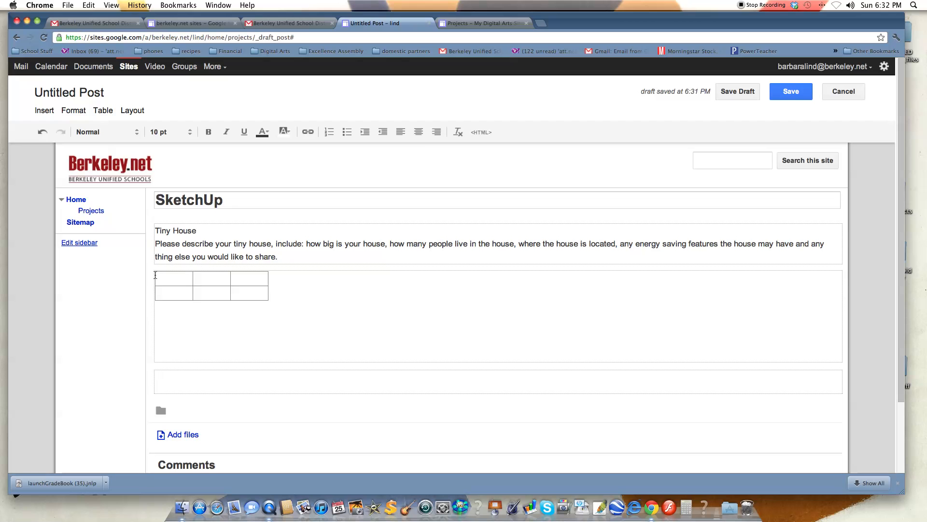
left_click(156, 276)
left_click(277, 293)
left_click(265, 280)
left_click(286, 307)
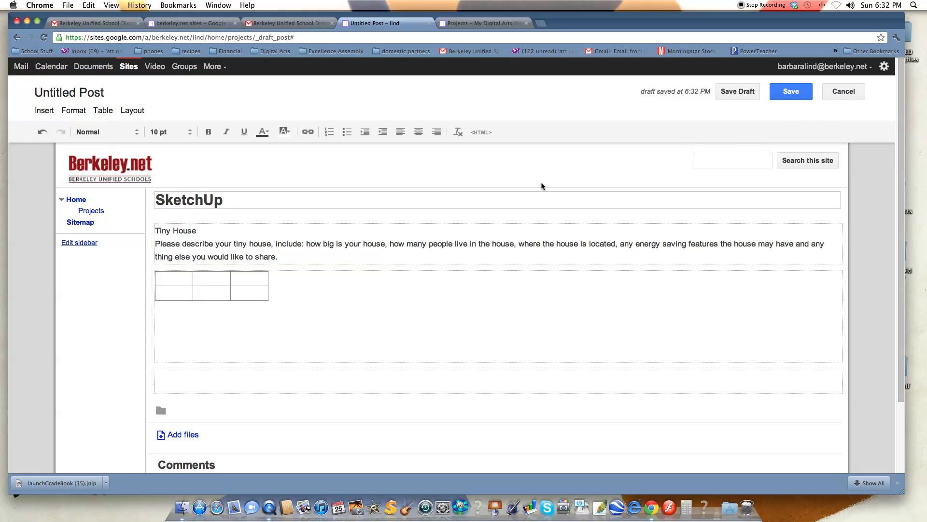
left_click(798, 90)
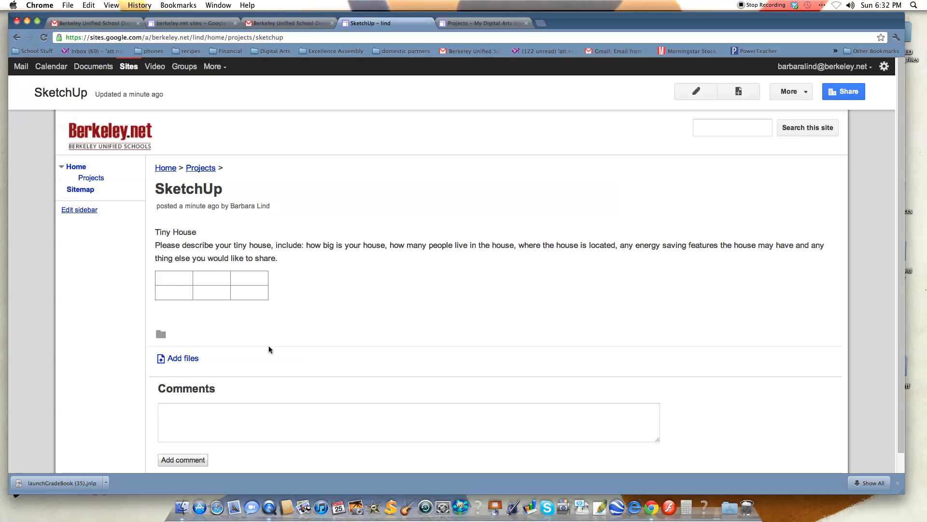
Open the site's theme management settings and select the Blank Slate theme
left_click(806, 93)
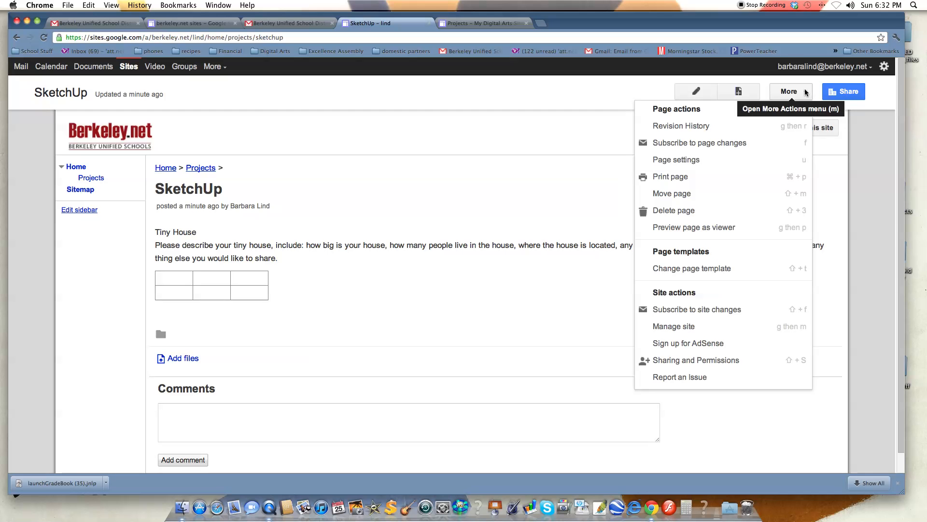
left_click(687, 324)
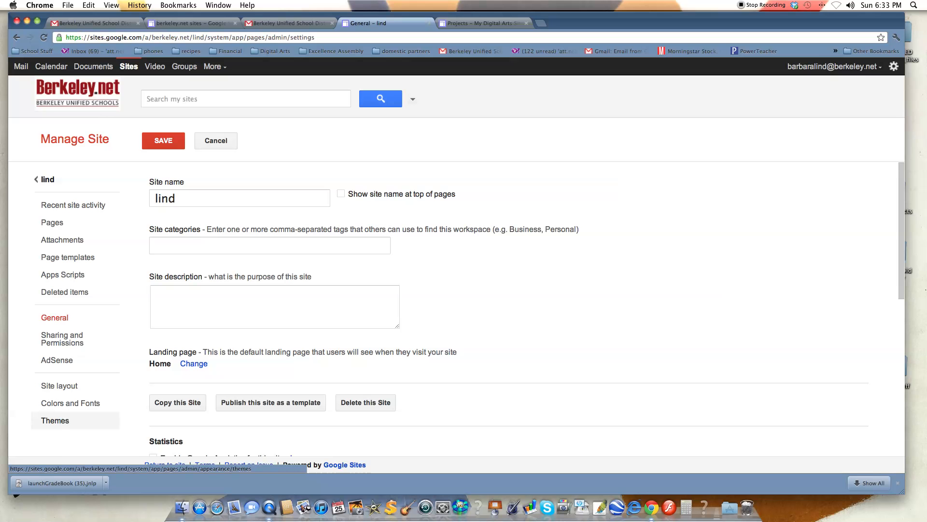
left_click(58, 420)
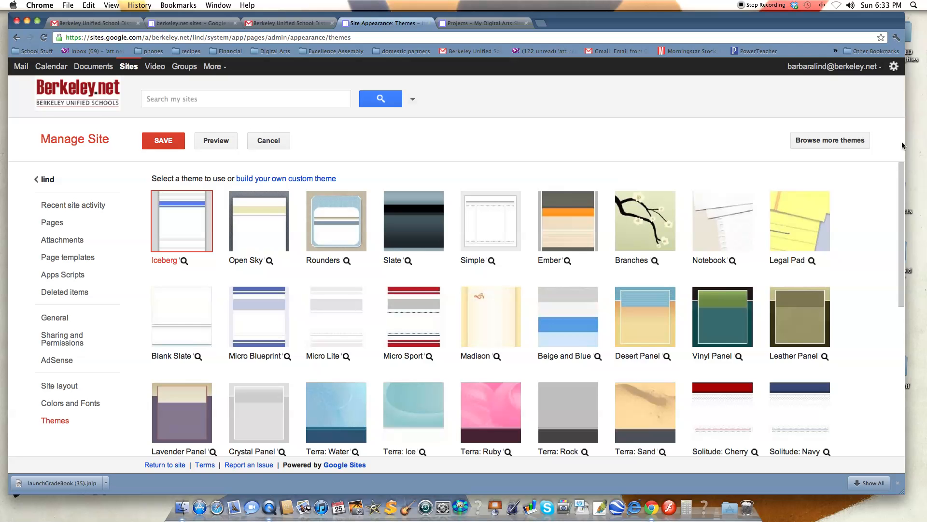
left_click_drag(899, 192, 803, 163)
left_click(188, 312)
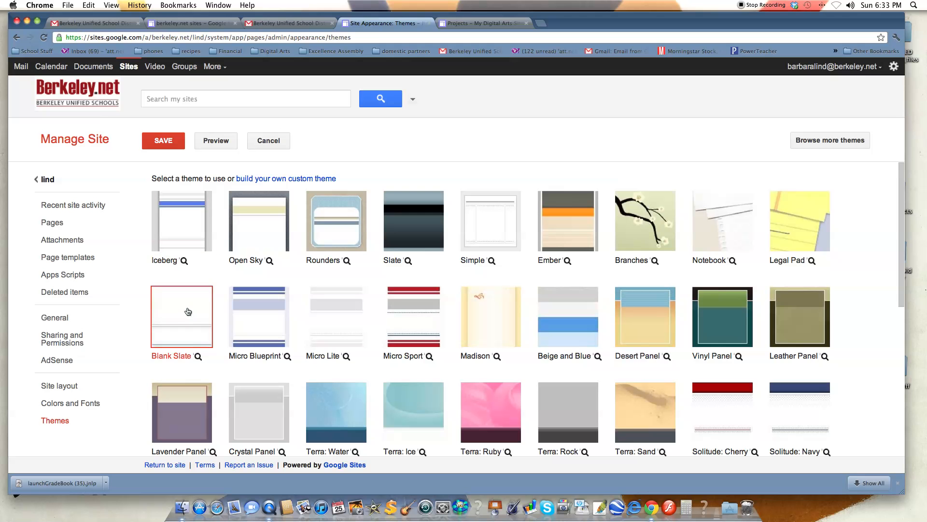
Preview the selected theme and save it for the site, returning to the site's home page
left_click(221, 141)
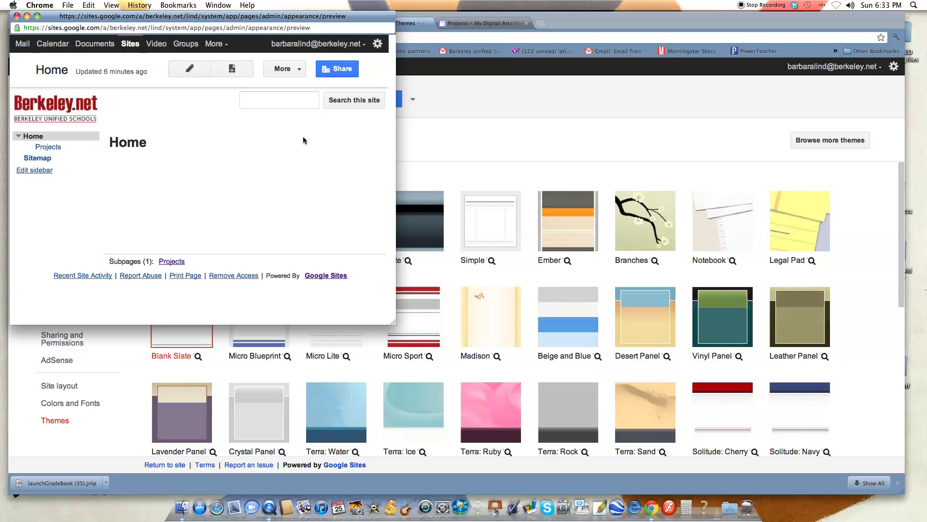
left_click(17, 16)
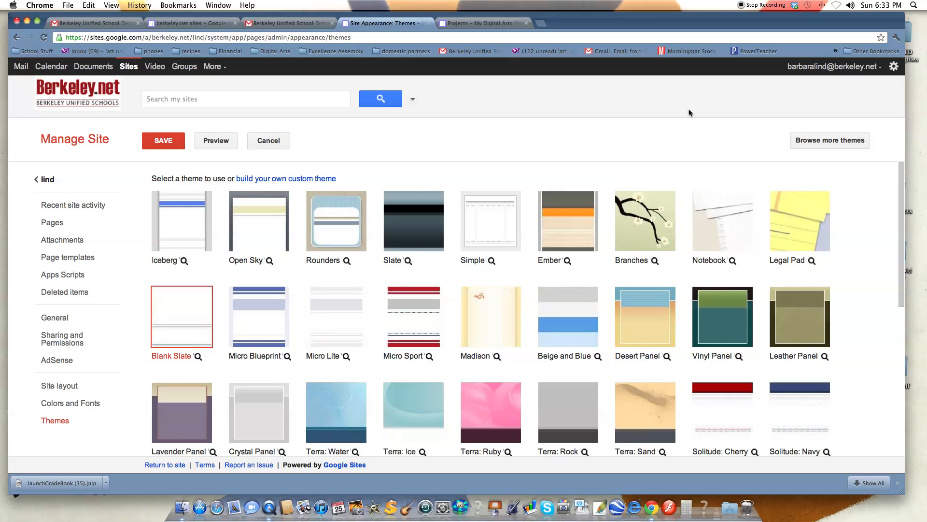
left_click(160, 140)
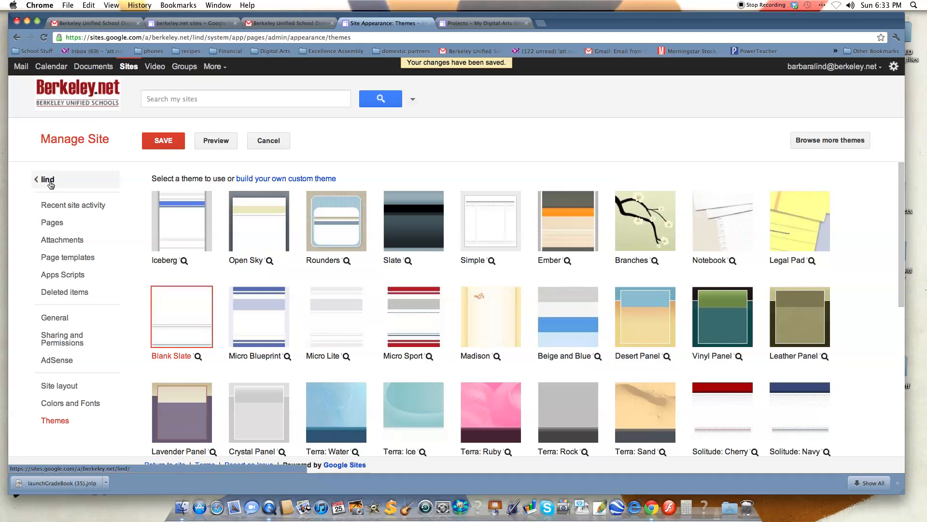
left_click(81, 187)
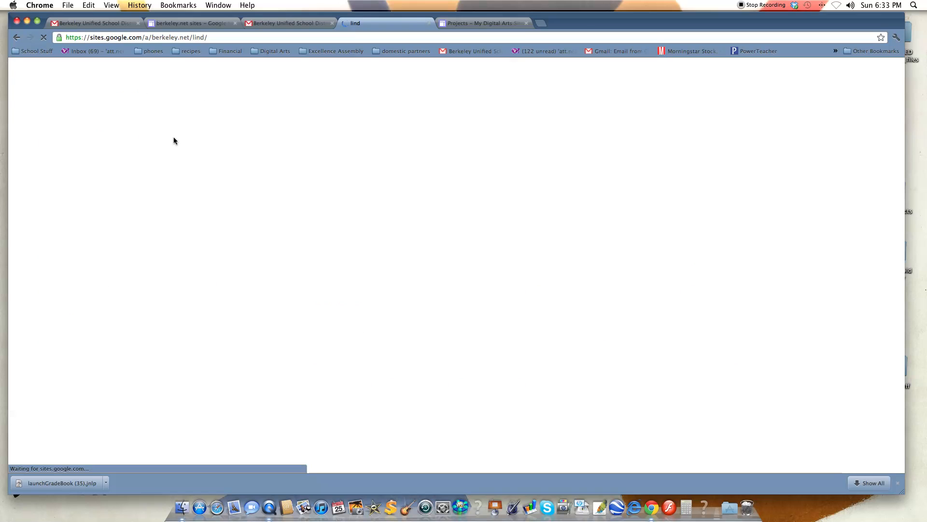